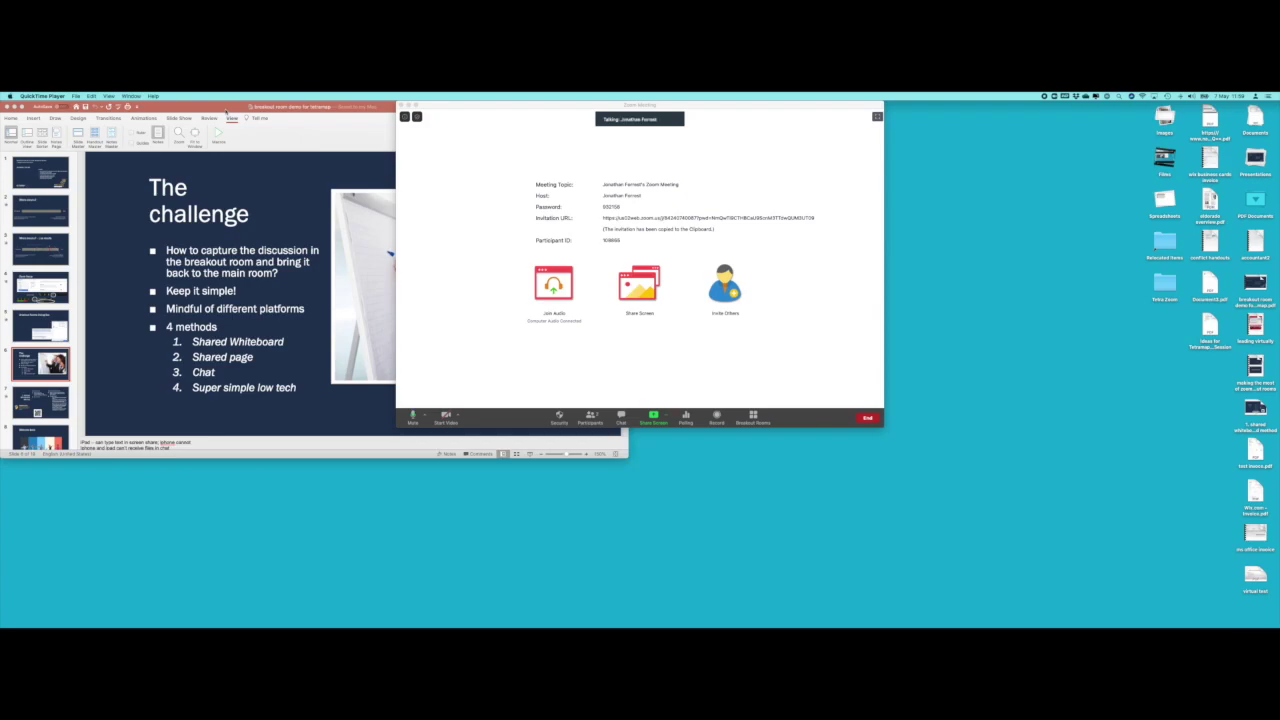
Bring the PowerPoint deck in front of Zoom and start the slide show in Presenter View.
click(226, 112)
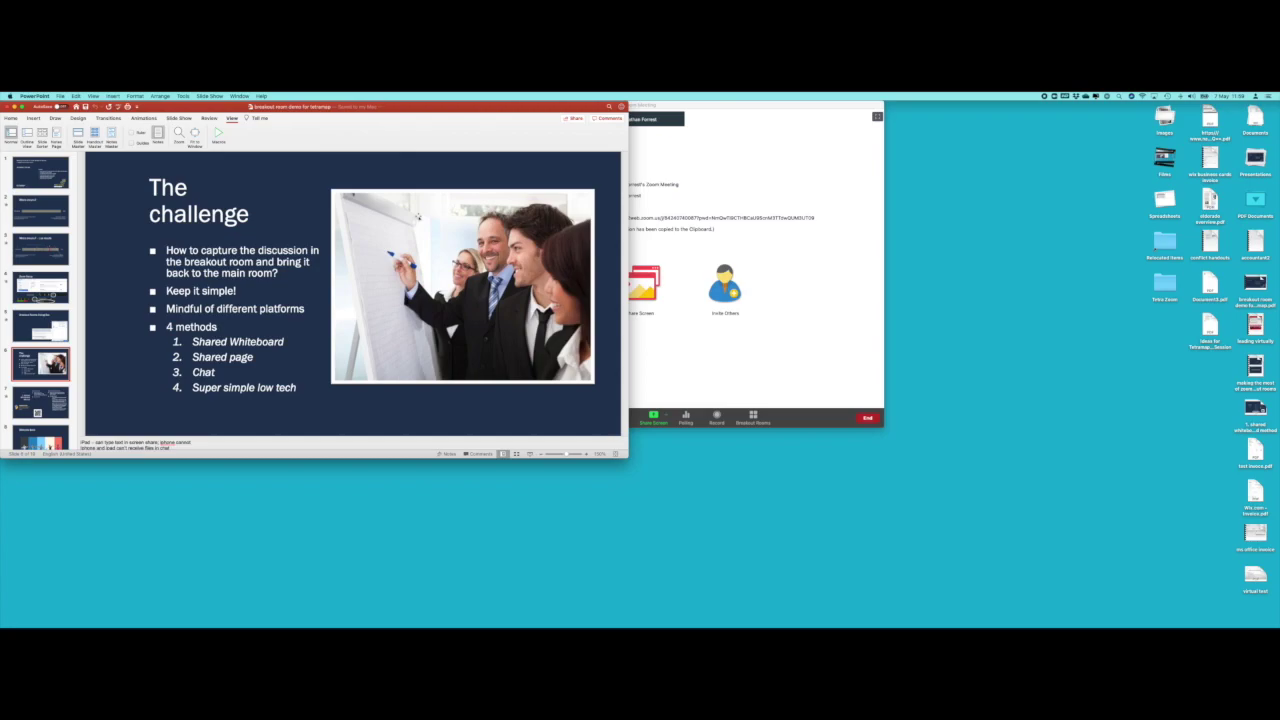
click(750, 163)
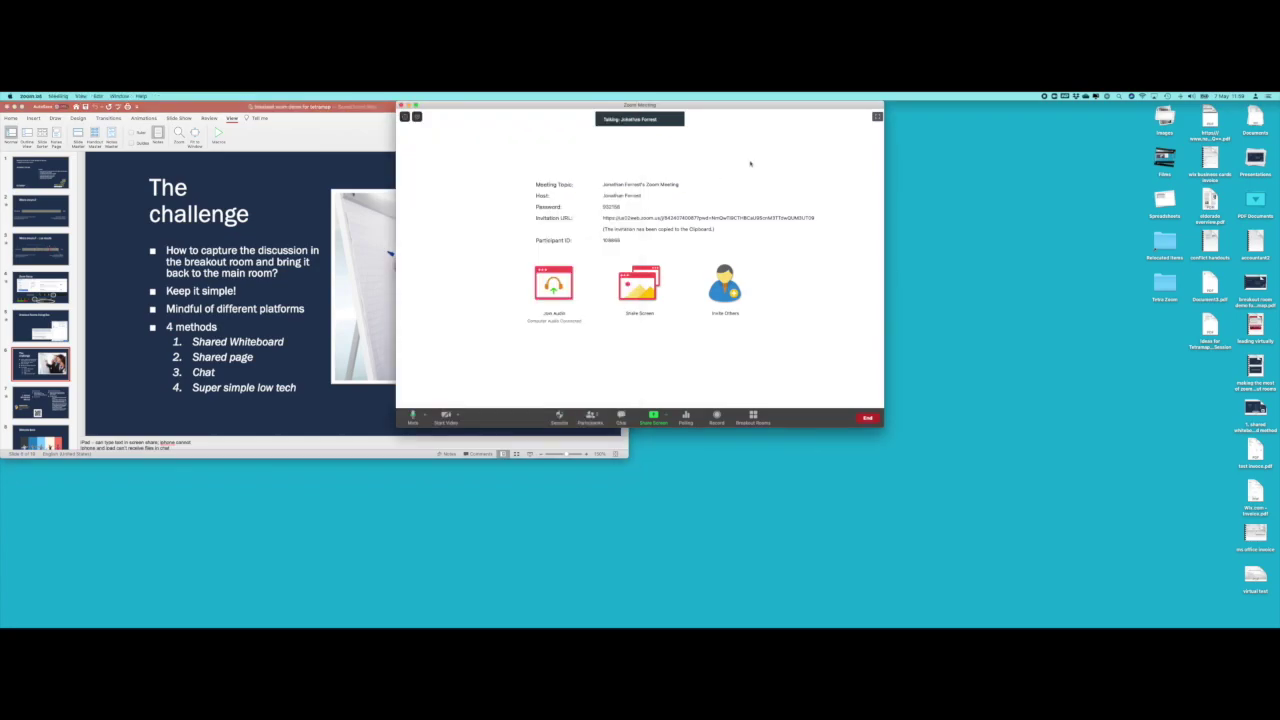
click(331, 136)
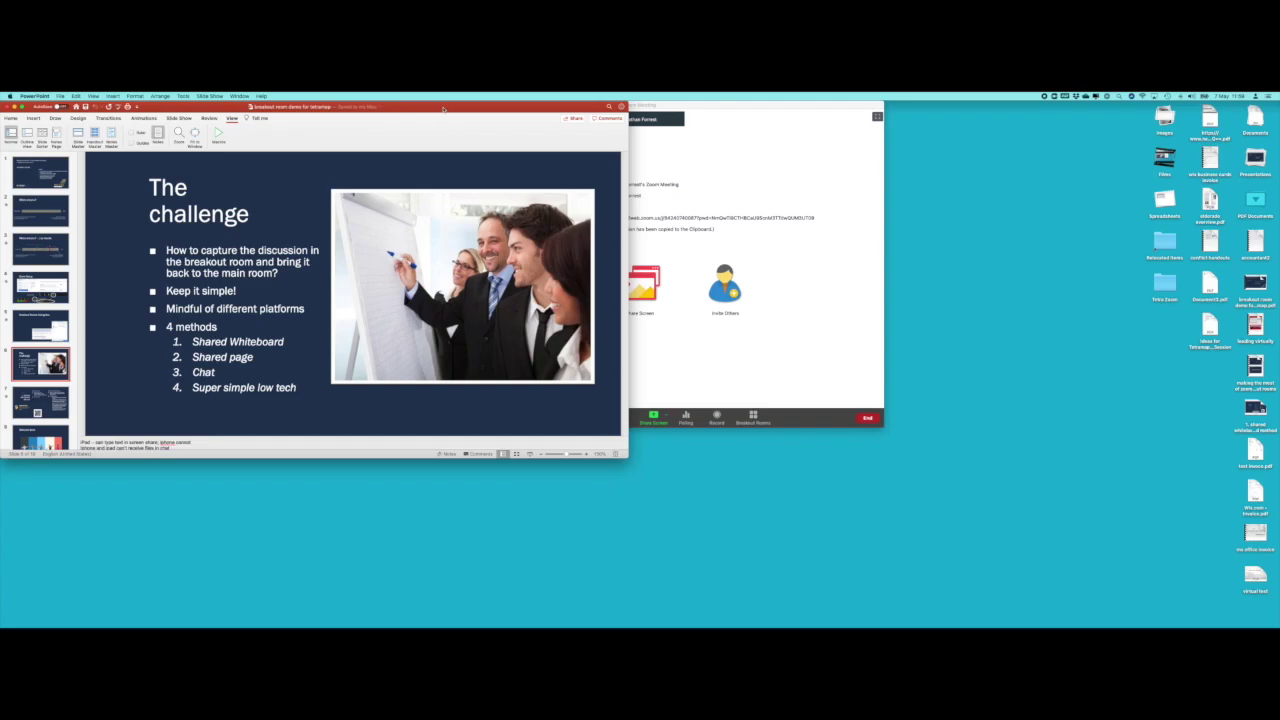
click(210, 96)
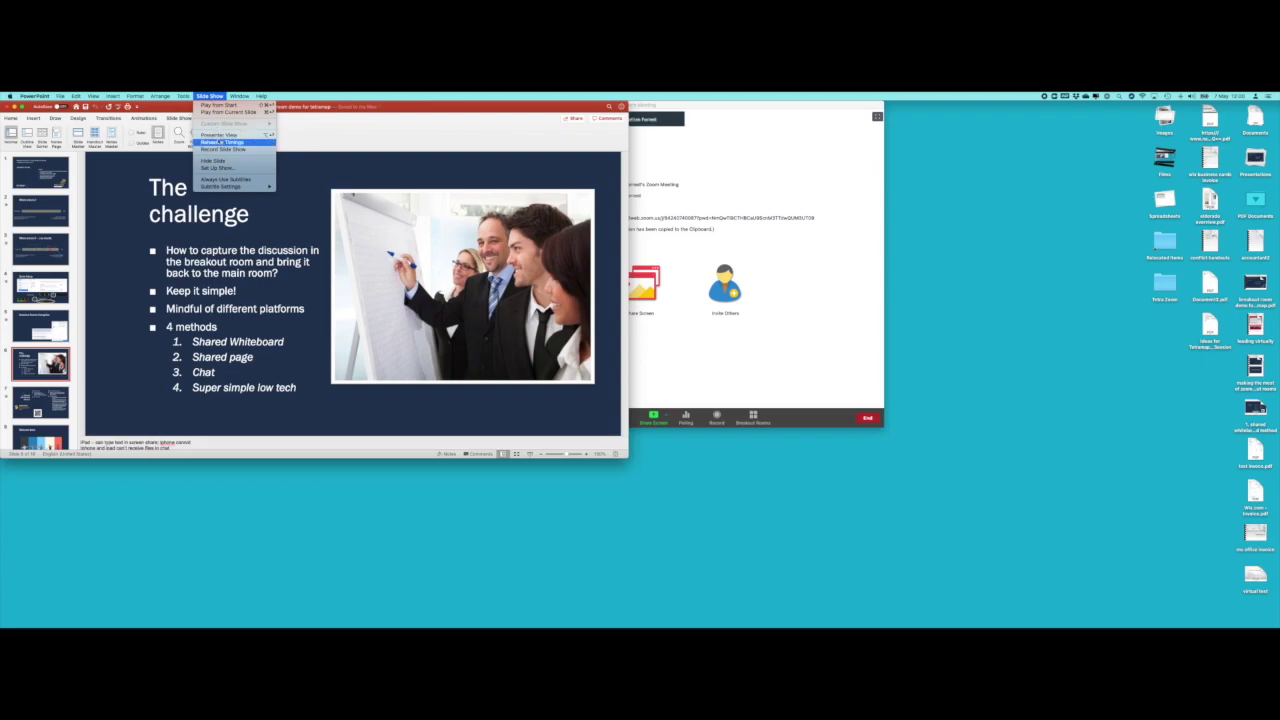
click(220, 136)
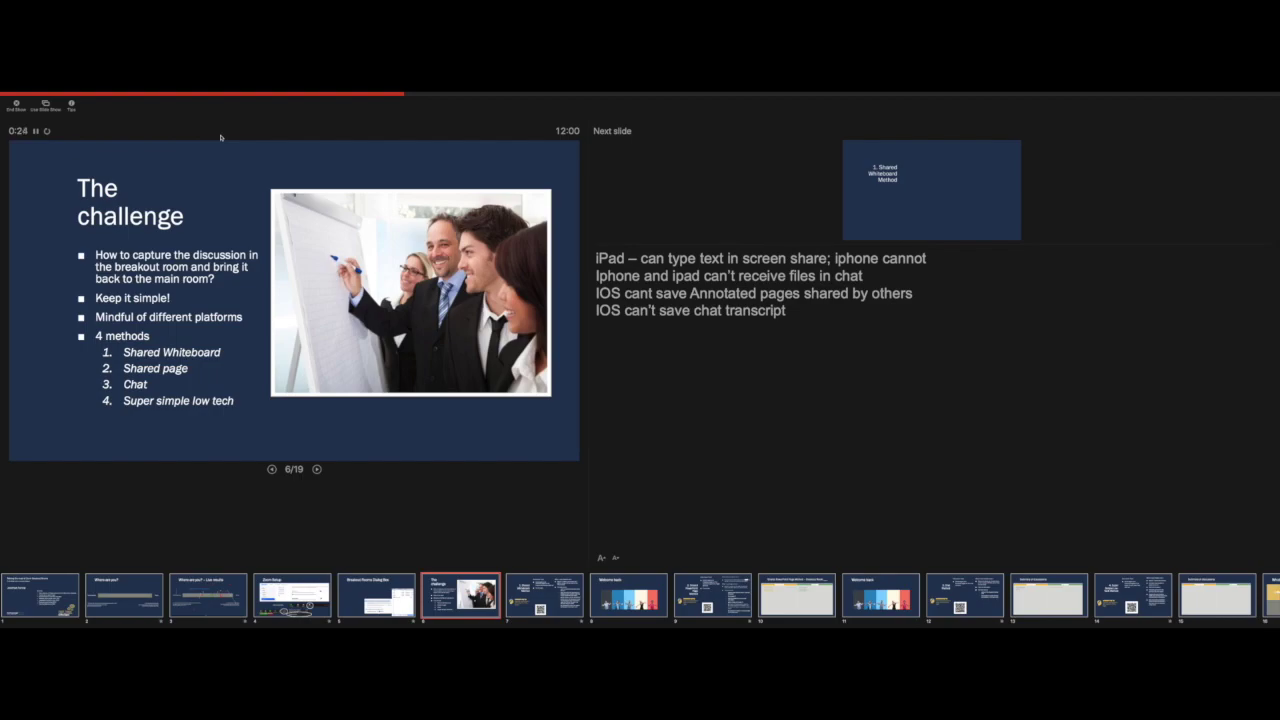
Switch from the full-screen Presenter View to the Zoom meeting window using Cmd+Tab.
key(super+Tab)
key(super+Tab)
key(super+Tab)
key(super+Tab)
key(super+Tab)
key(super+Tab)
key(super+Tab)
key(super+Tab)
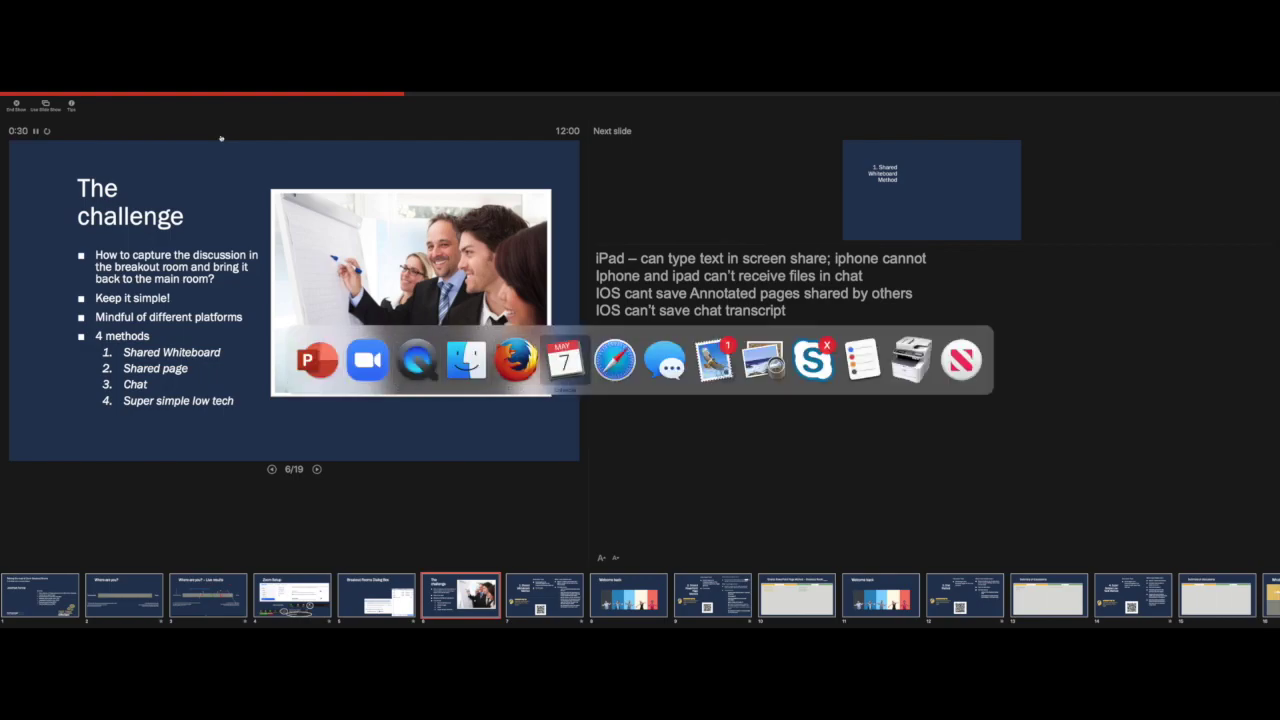
key(super+shift+Tab)
key(super+shift+Tab)
key(super+shift+Tab)
key(super+shift+Tab)
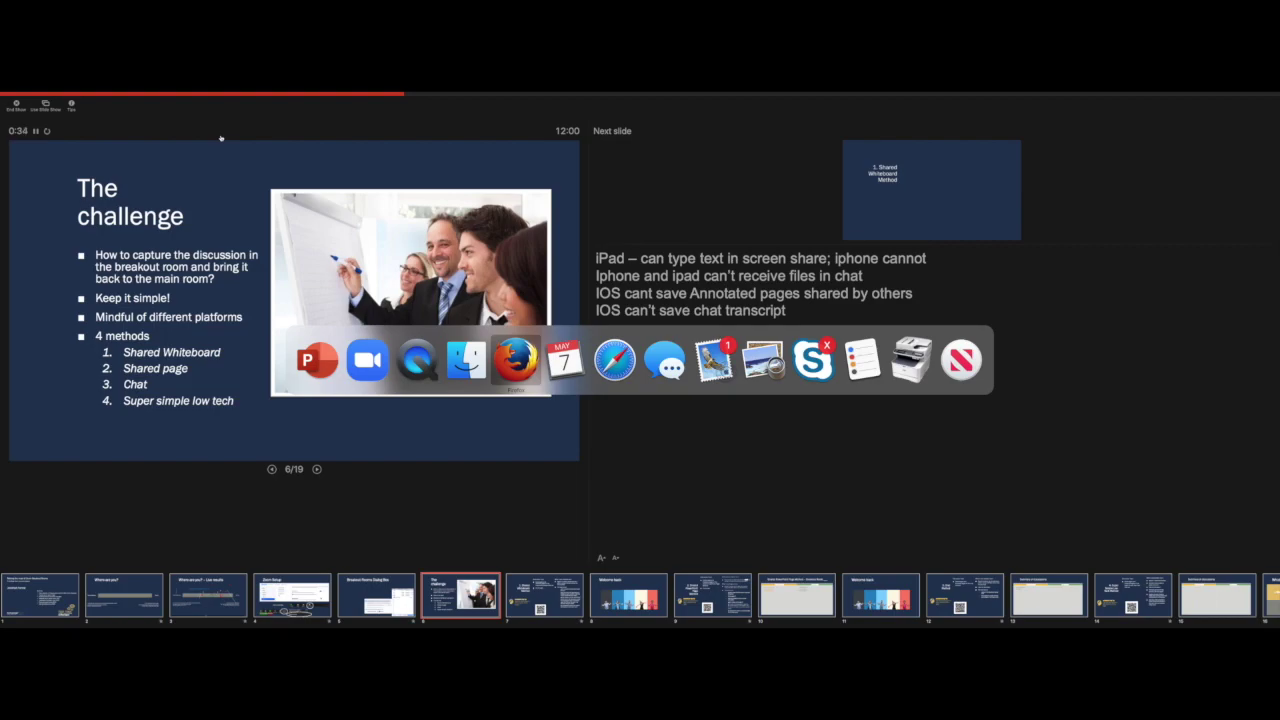
key(super+shift+Tab)
key(super+shift+Tab)
key(super+shift+Tab)
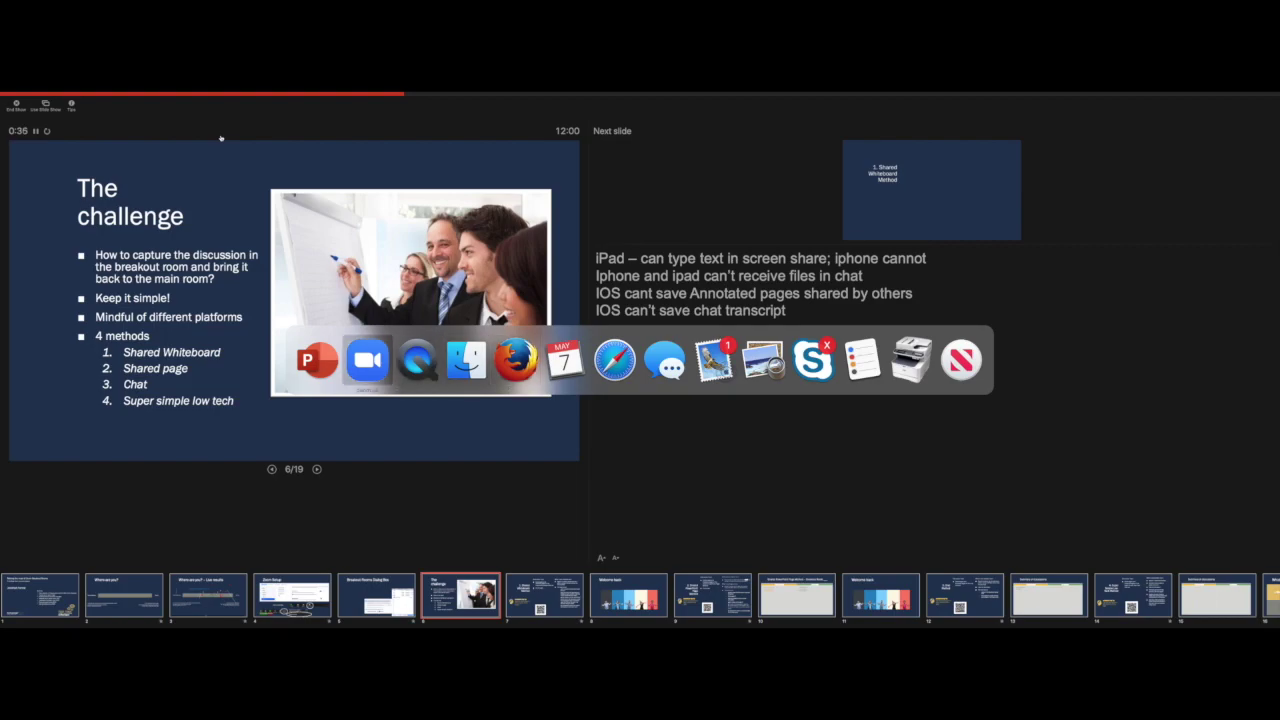
key(super+Tab)
key(super+Tab)
key(super+Tab)
key(super+Tab)
key(super+Tab)
key(super+Tab)
key(super+Tab)
key(super+Tab)
key(super+Tab)
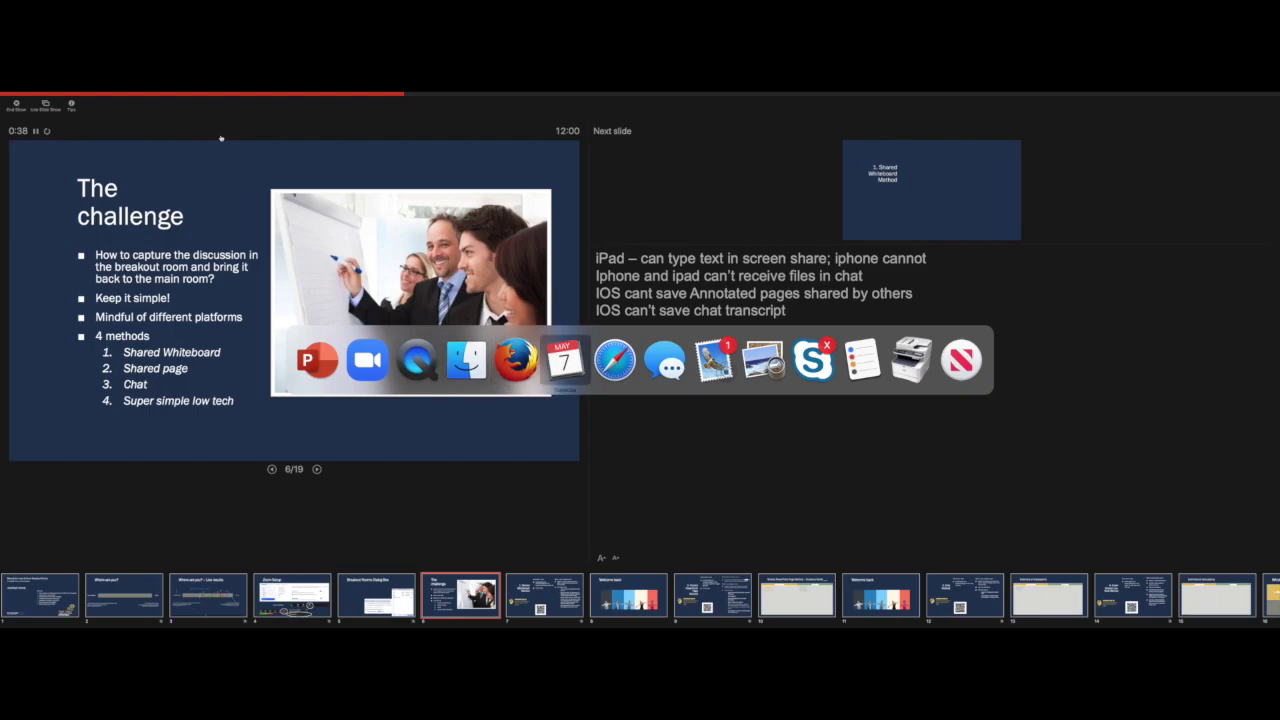
key(super+Tab)
key(super+Tab)
key(super+Tab)
key(super+Tab)
key(super+Tab)
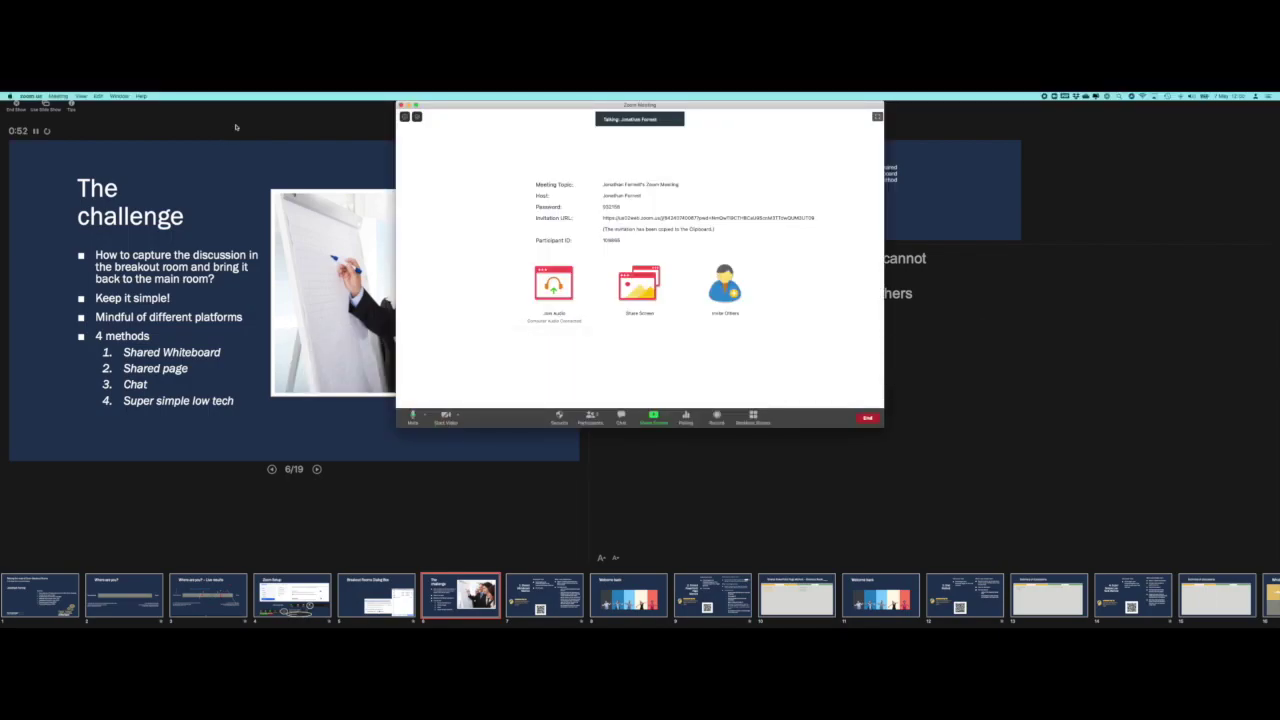
Share only a Portion of Screen from Zoom's Advanced sharing options.
click(638, 290)
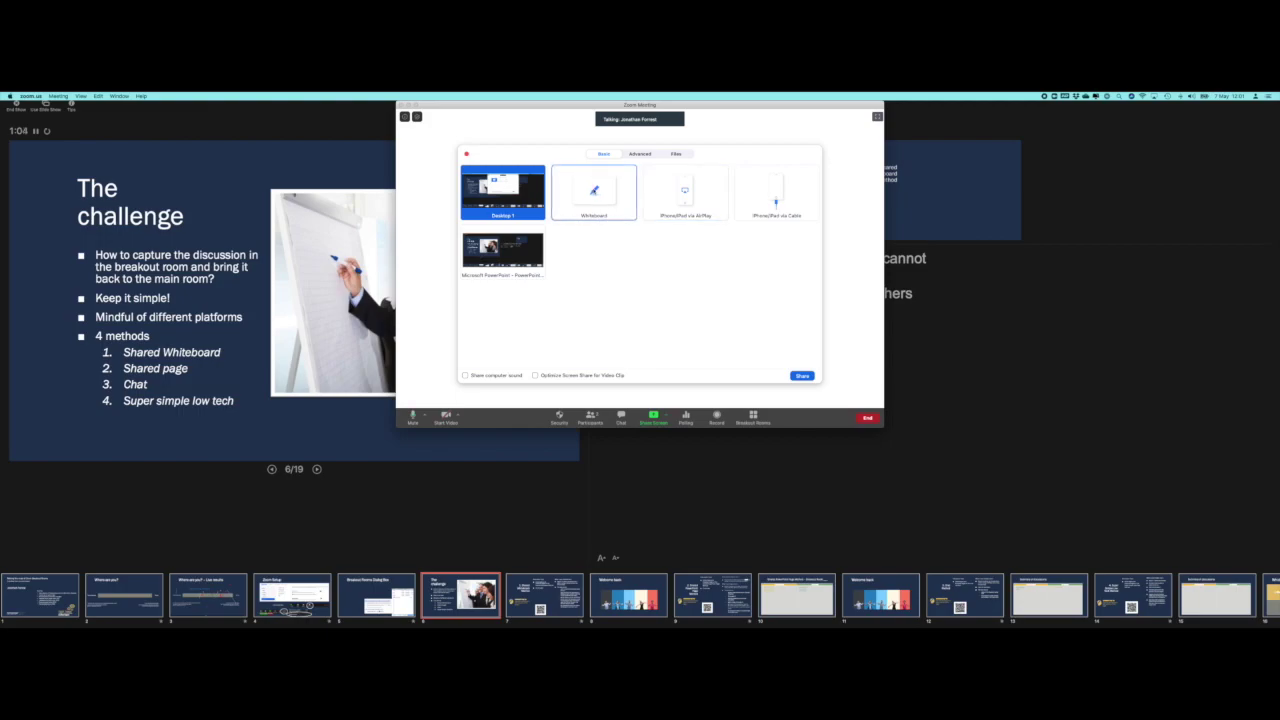
click(637, 155)
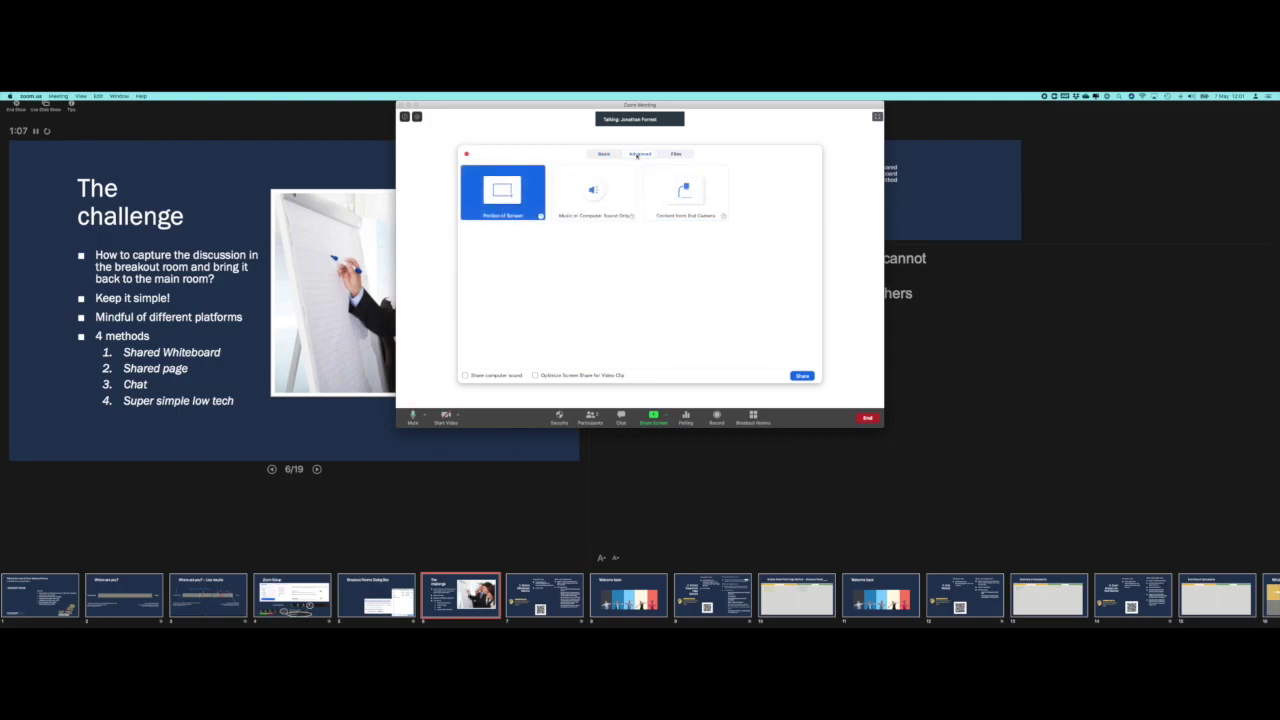
click(803, 376)
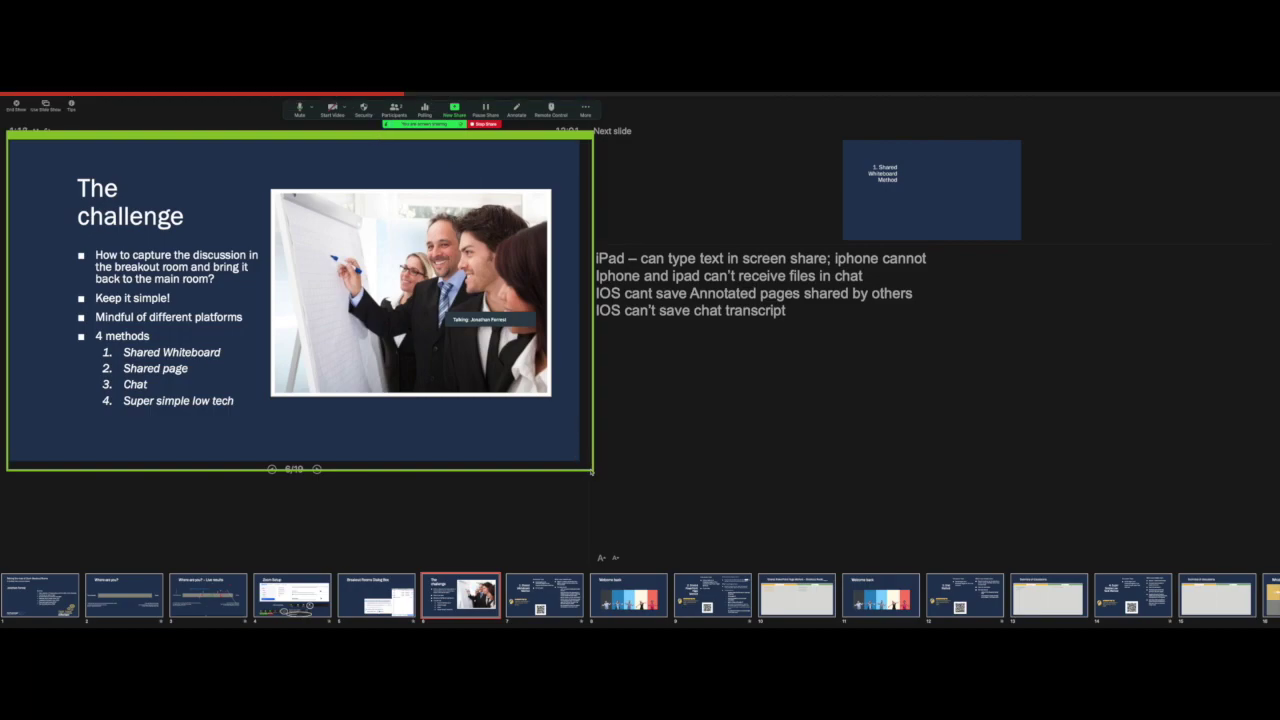
Resize the green share frame to fit tightly around the current slide.
drag(592, 472, 582, 464)
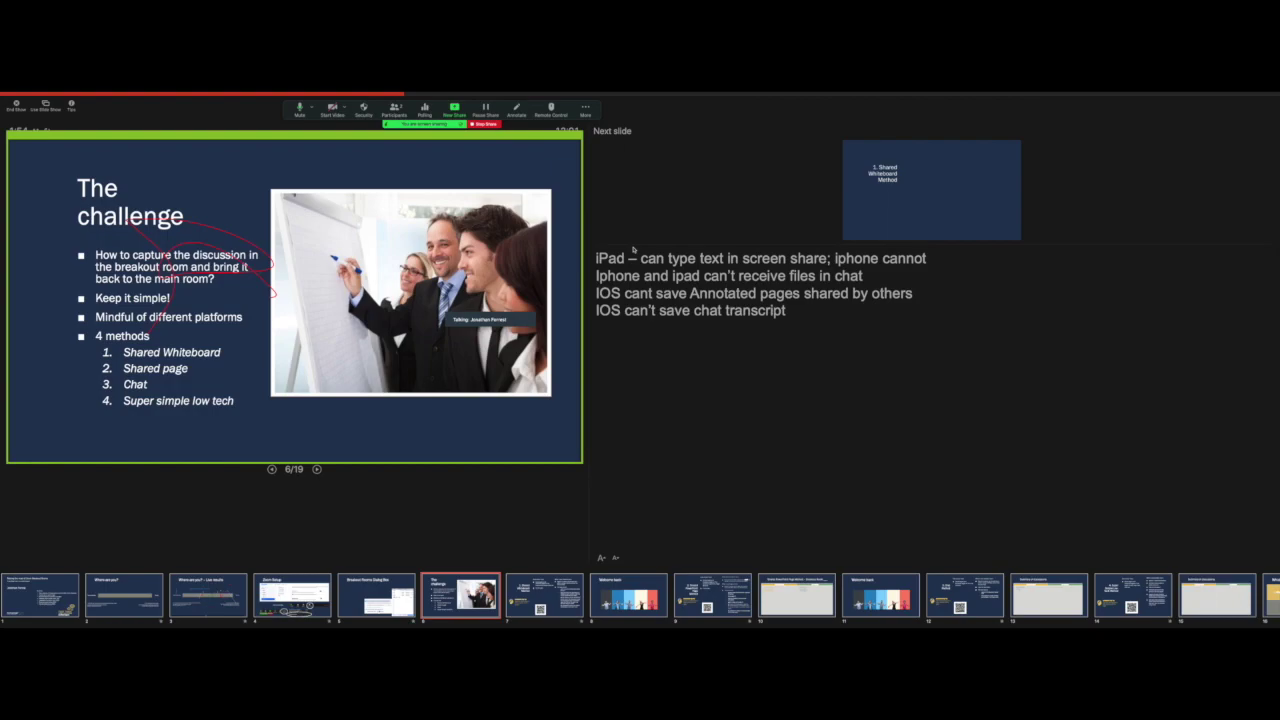
click(586, 110)
Open the Chat and Participants panels, placing Participants below the chat.
click(600, 125)
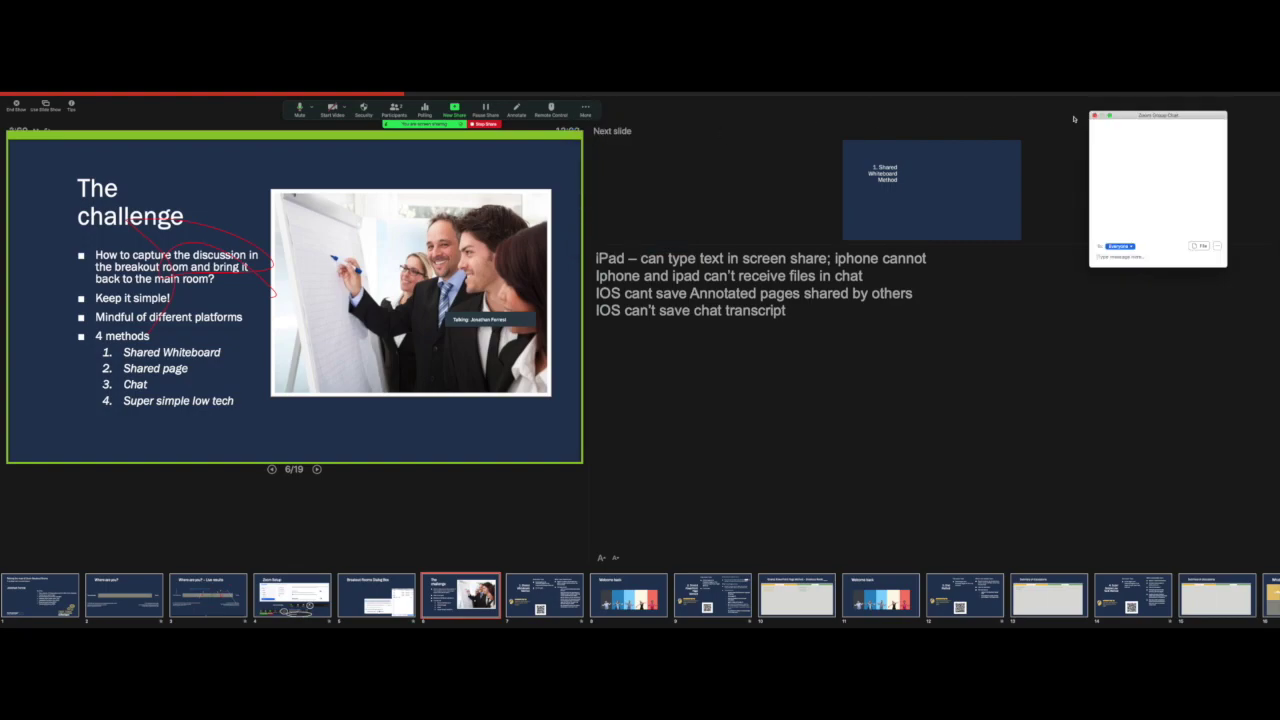
click(394, 110)
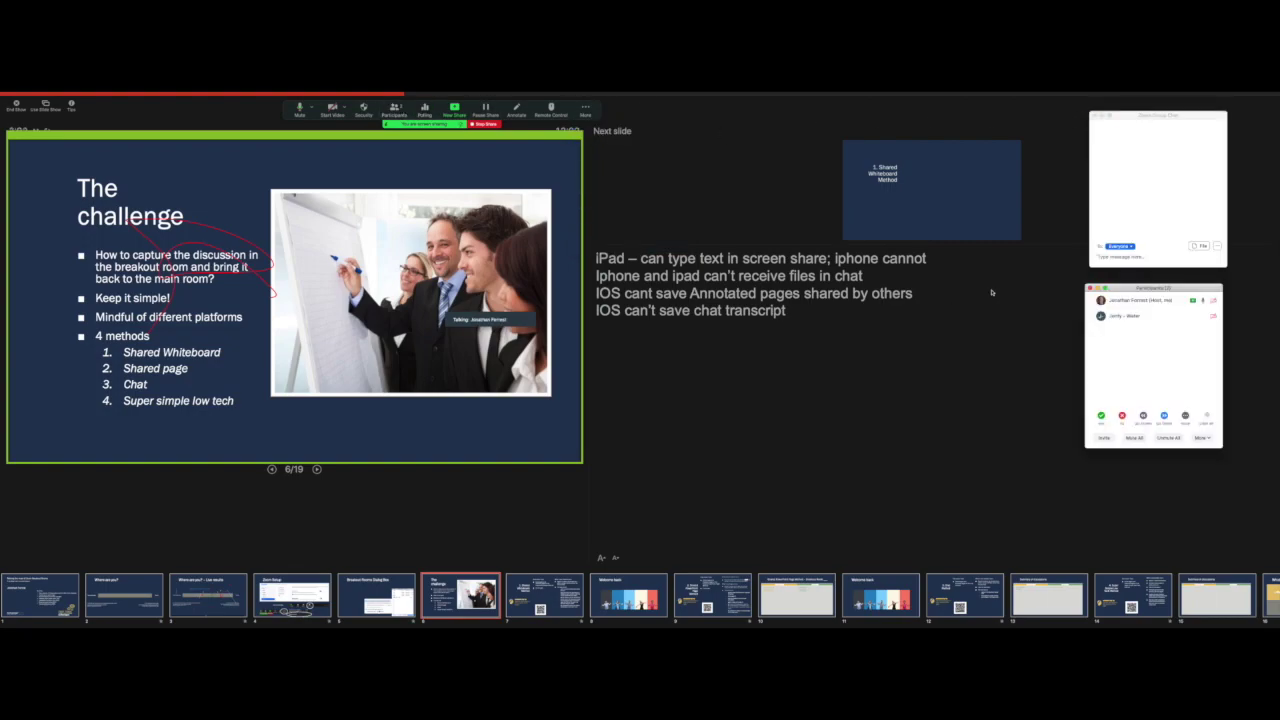
drag(1160, 289, 1160, 305)
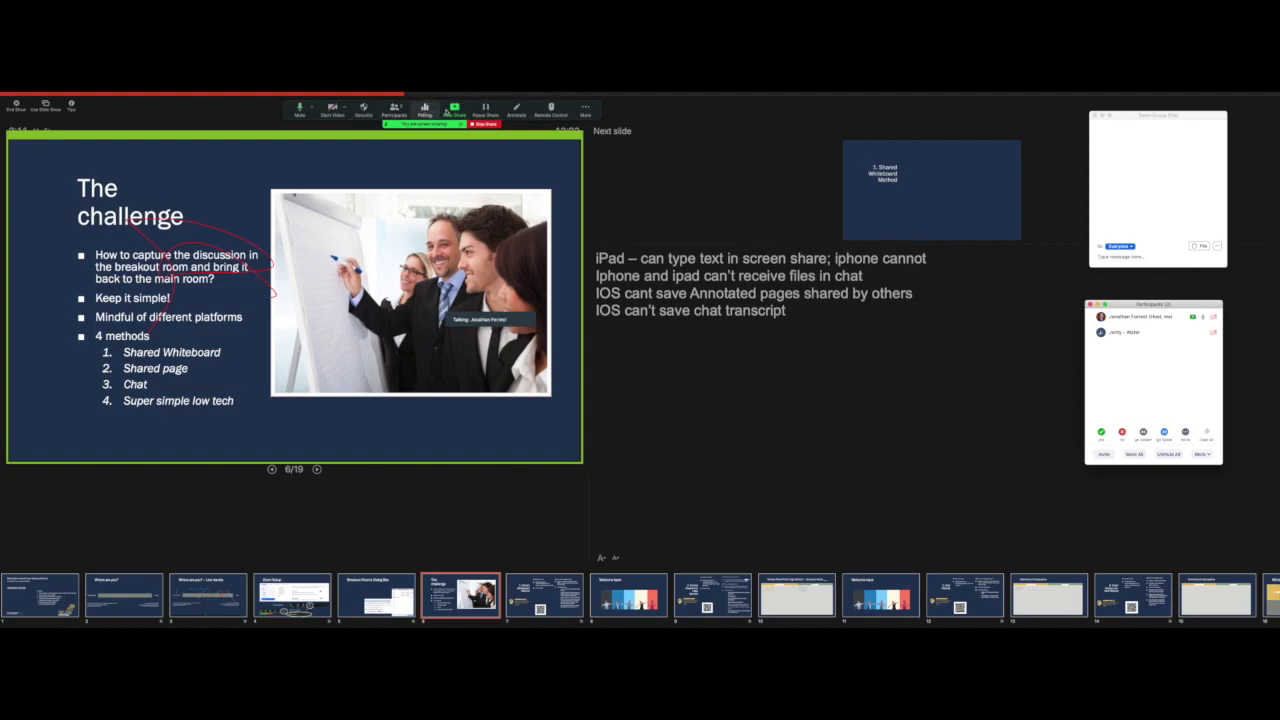
Clear all annotation drawings from the shared slide.
click(516, 110)
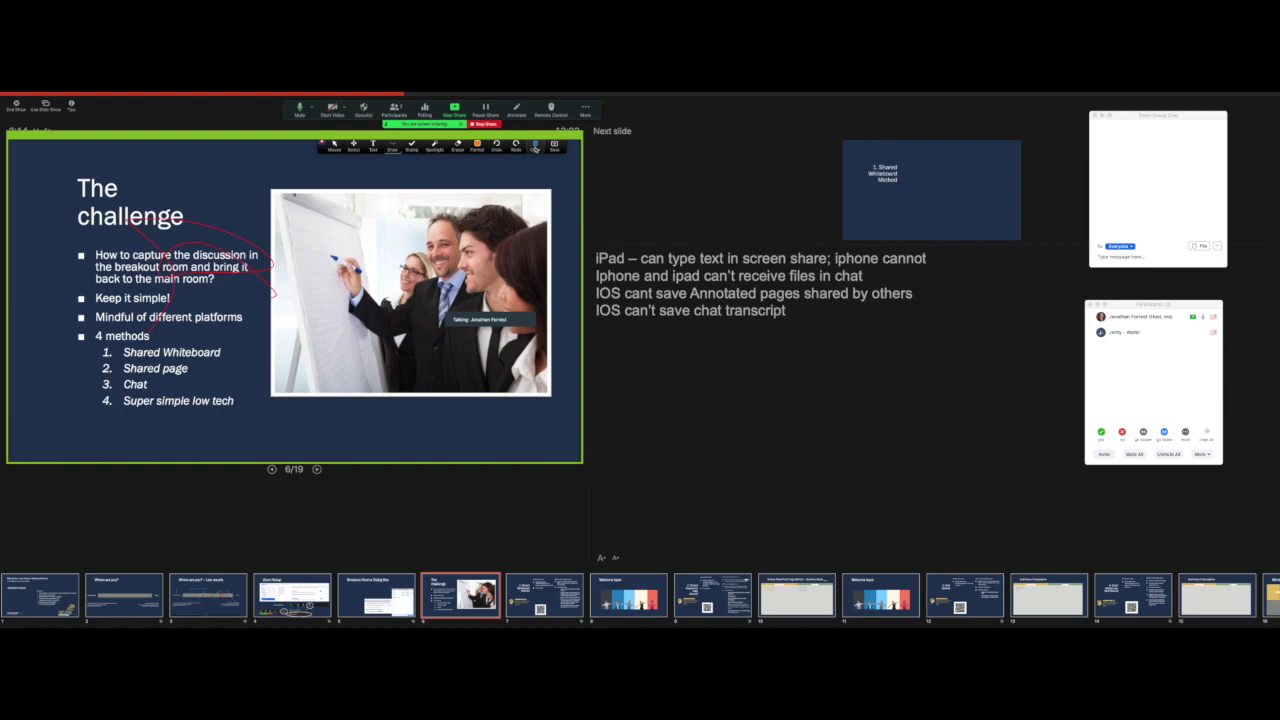
click(535, 148)
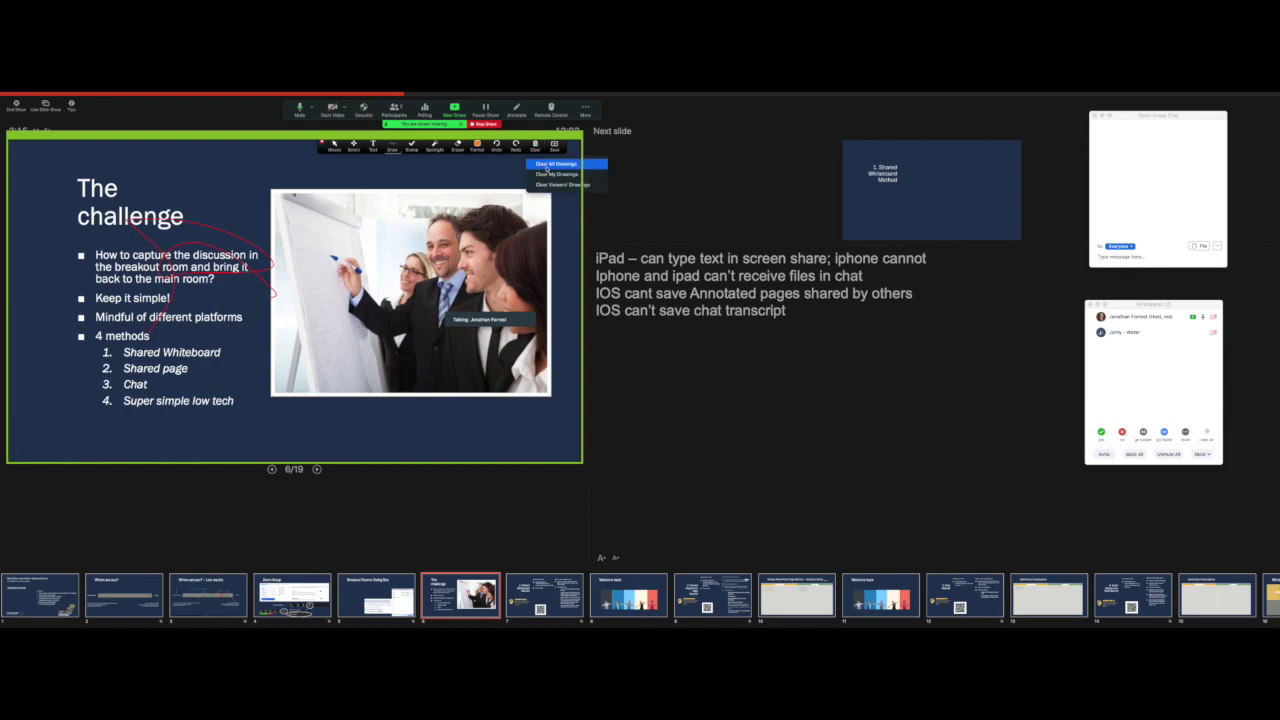
click(546, 169)
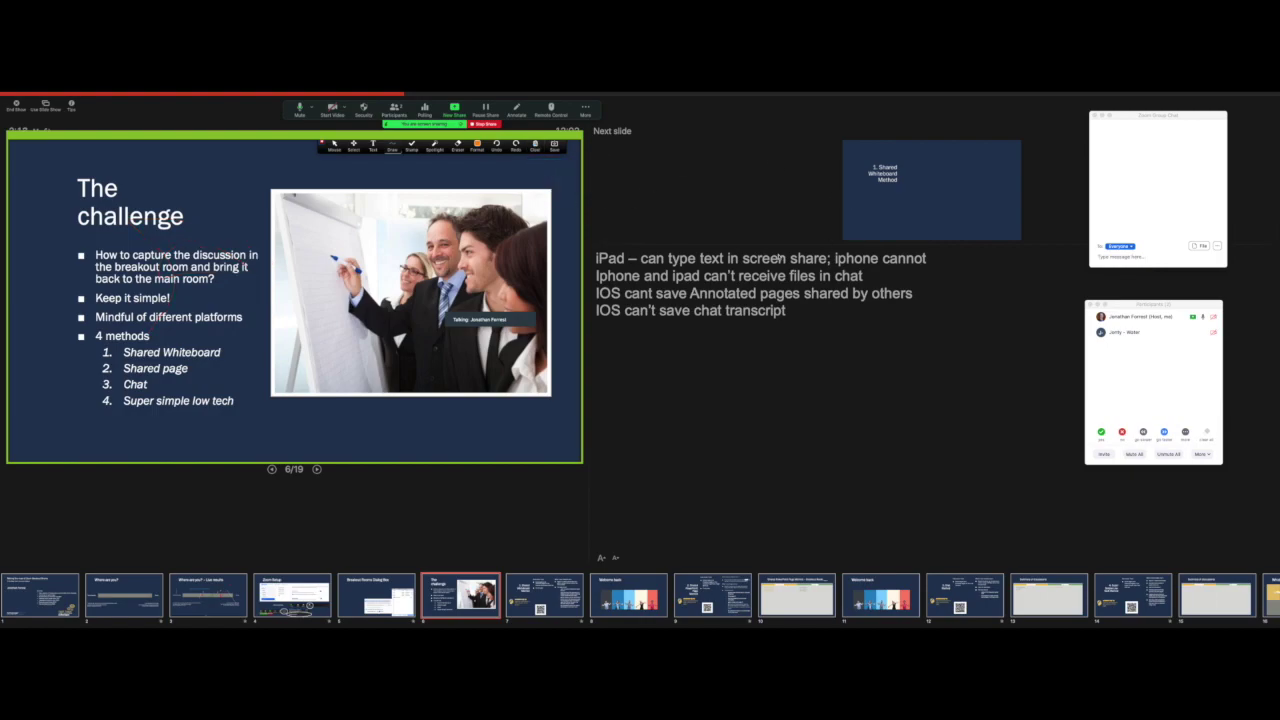
Jump to the last slide, 19, and reveal its remaining QR code.
scroll(1172, 600, right, 5)
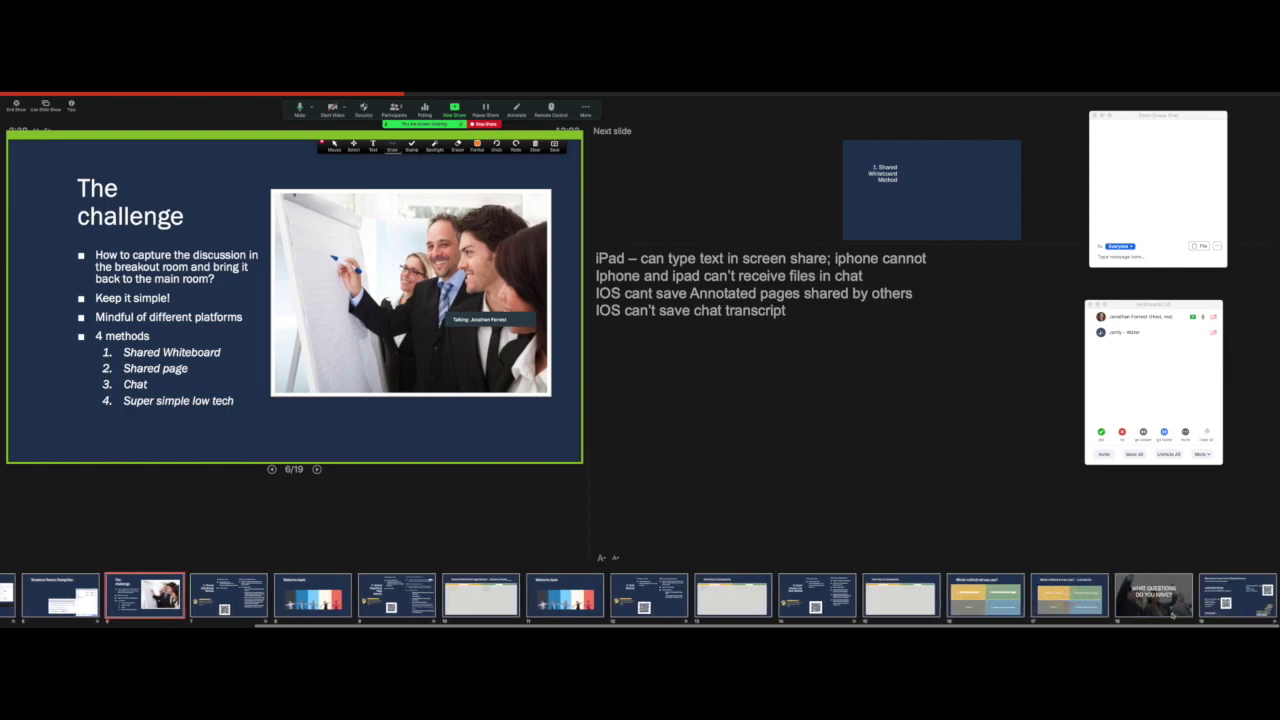
key(End)
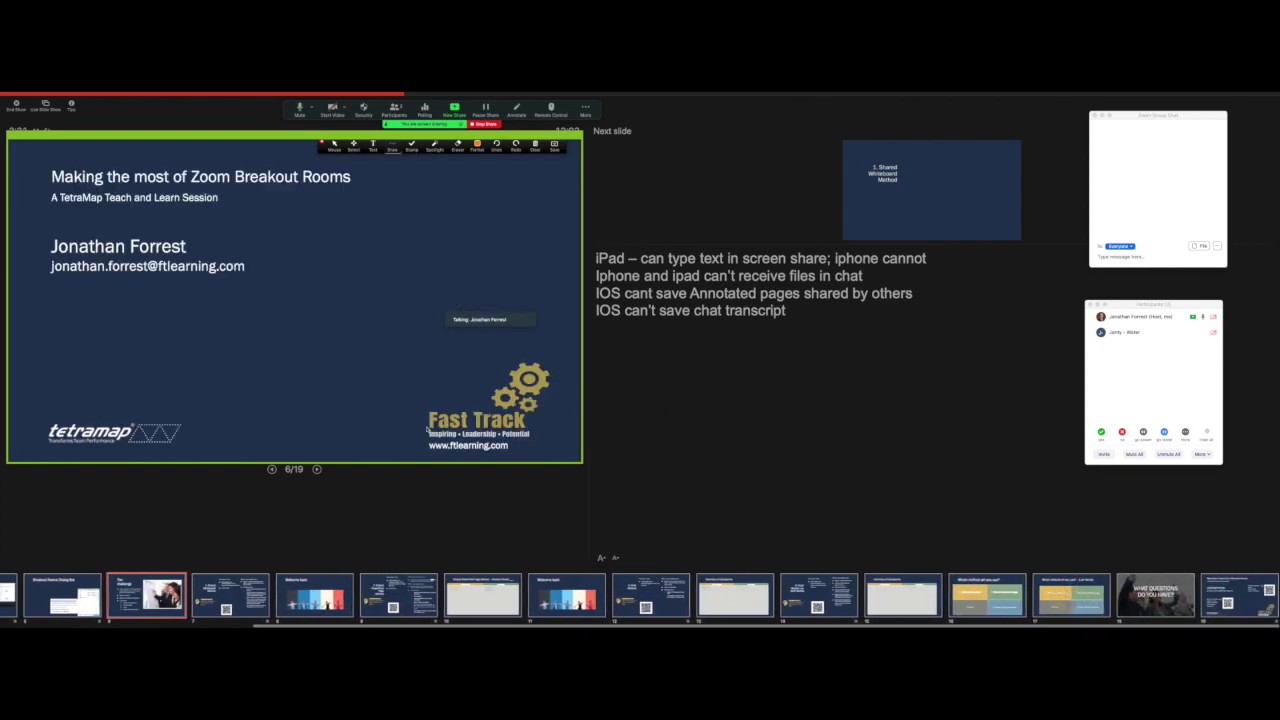
click(319, 469)
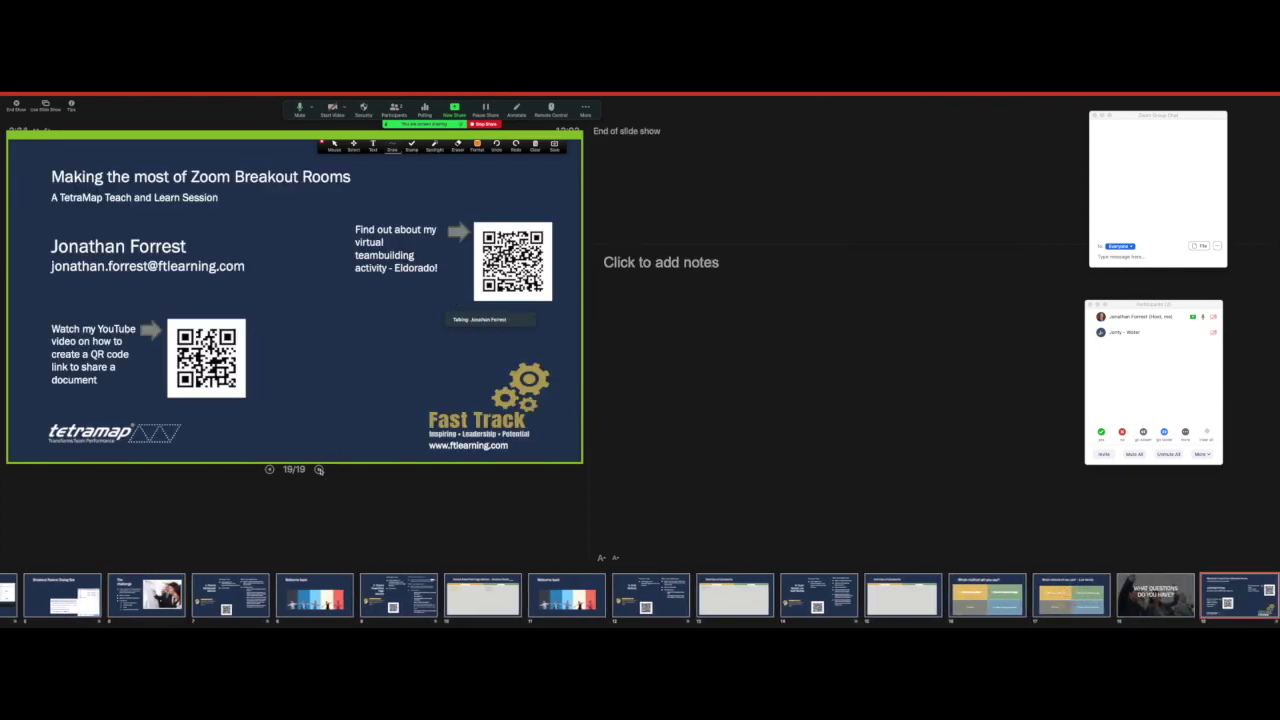